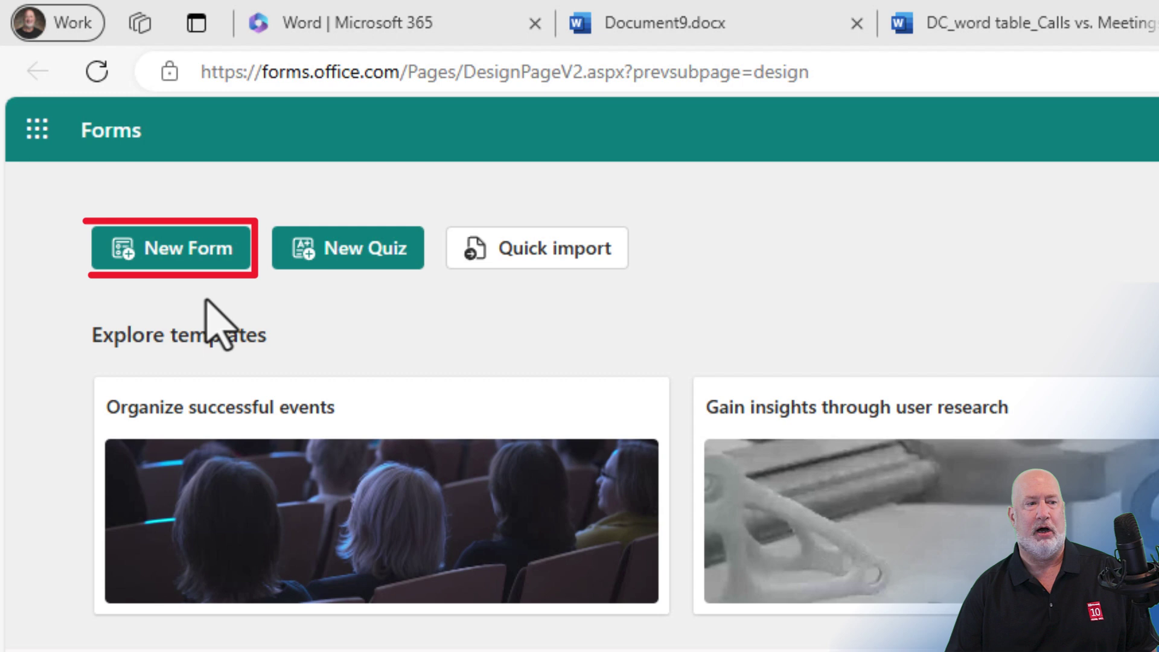
Start a new blank form, browse the example prompts, and ready the empty Copilot prompt field.
click(194, 250)
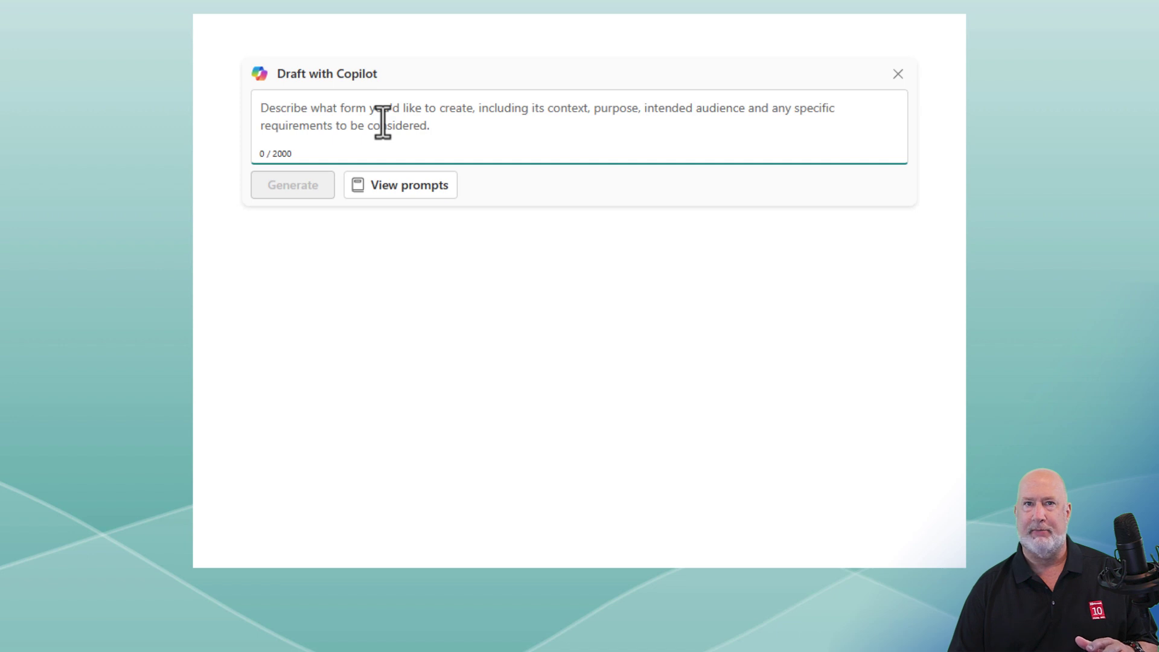
click(416, 190)
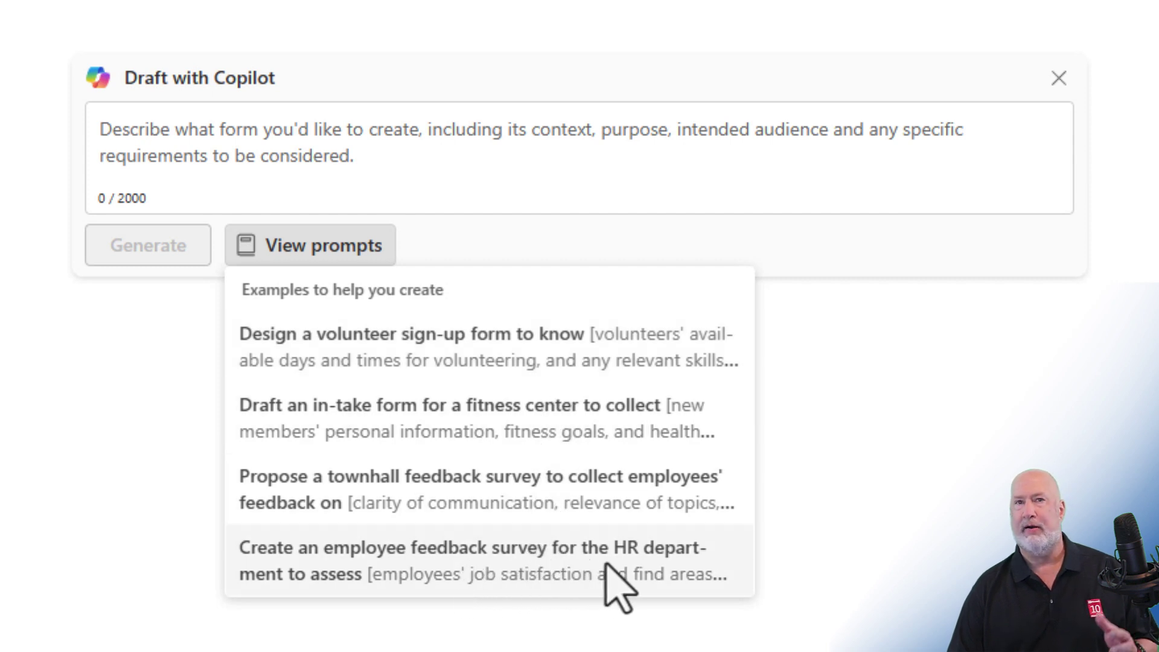
click(181, 146)
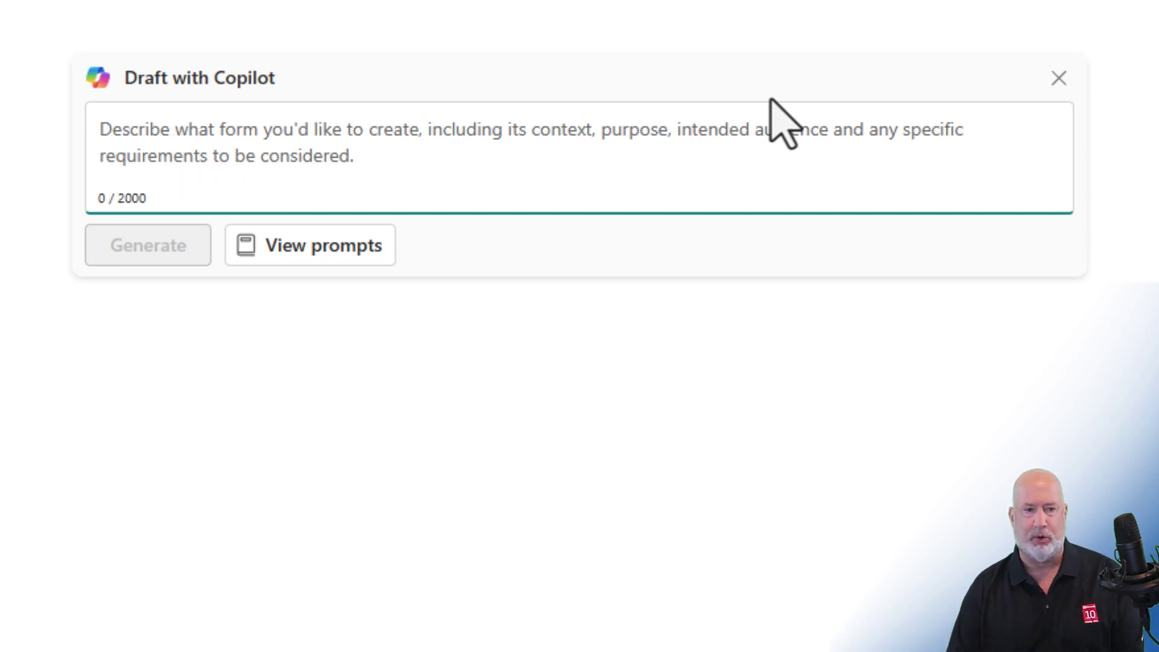
Paste the Excel Training Survey description and have Copilot generate the seven-question draft.
text(Create a survey for Excel Training. The training conducted covered sorting, filtering, and pivottables. The instructor will be chris menard. Included questions about the effectiveness of the trainer.)
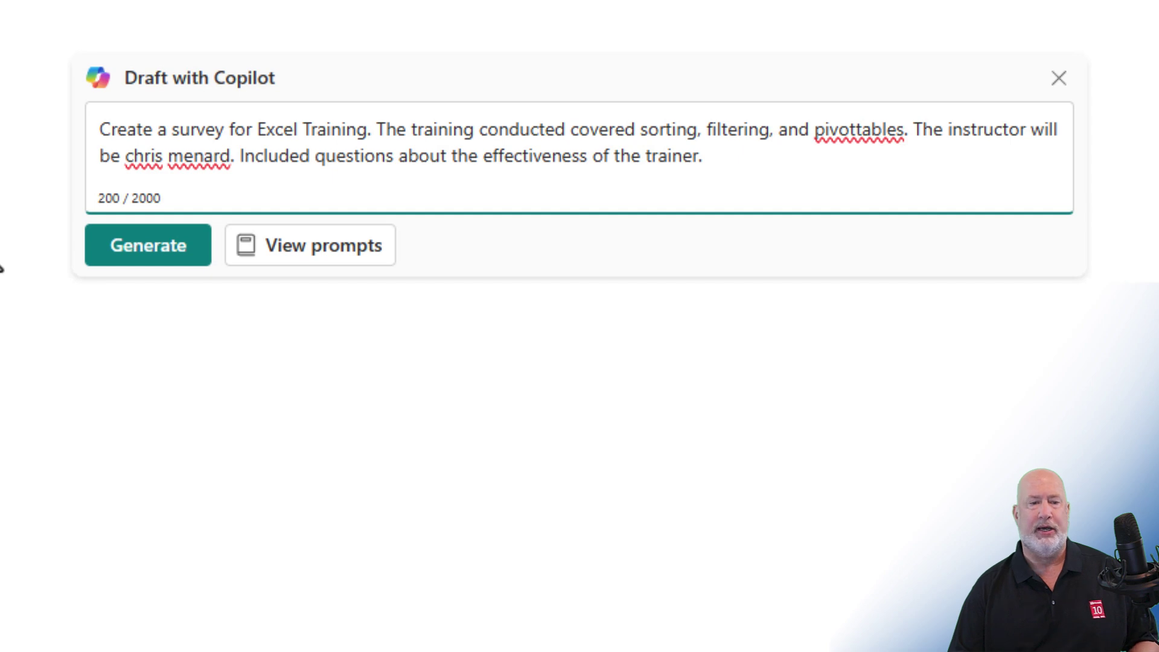
click(162, 248)
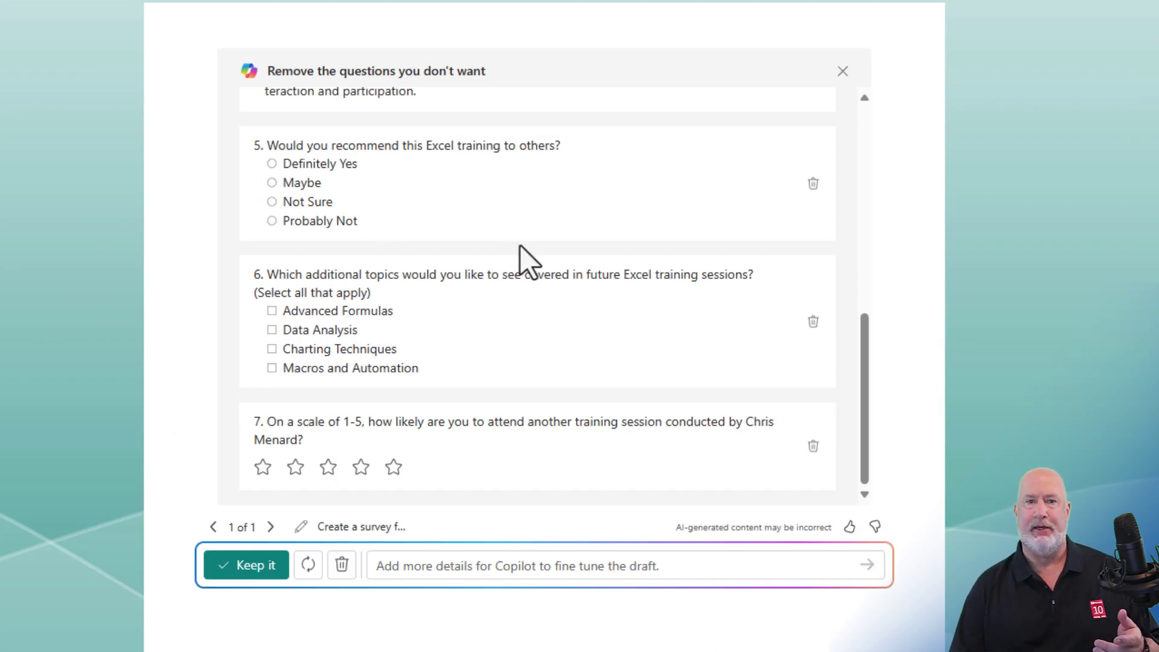
click(468, 570)
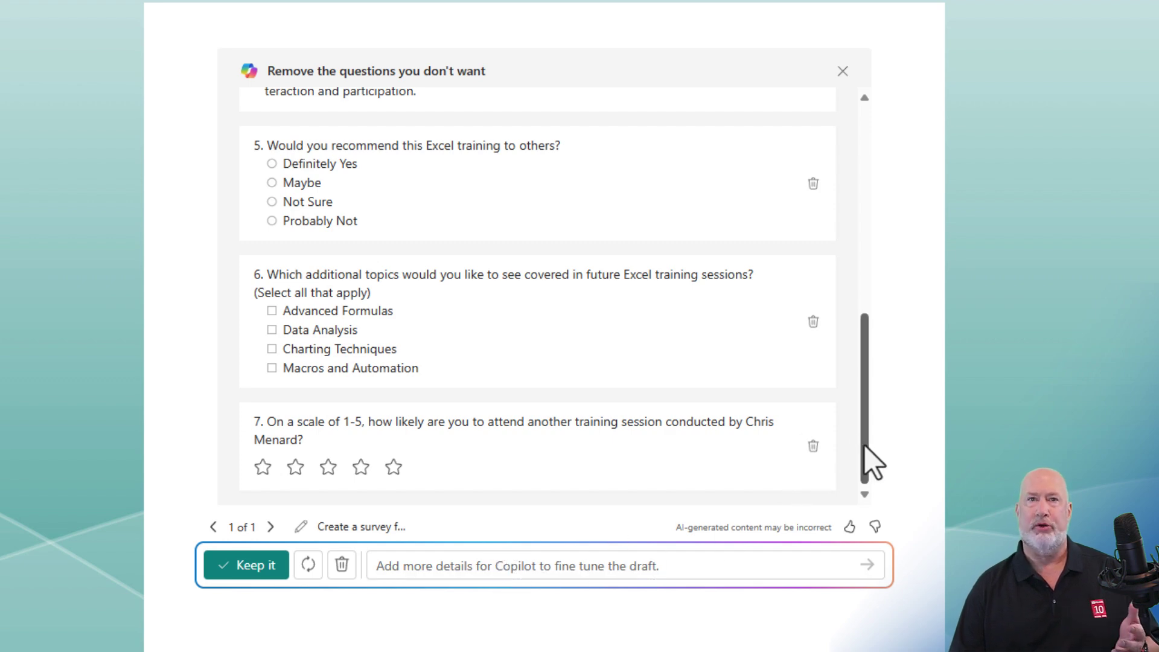
drag(870, 462, 848, 212)
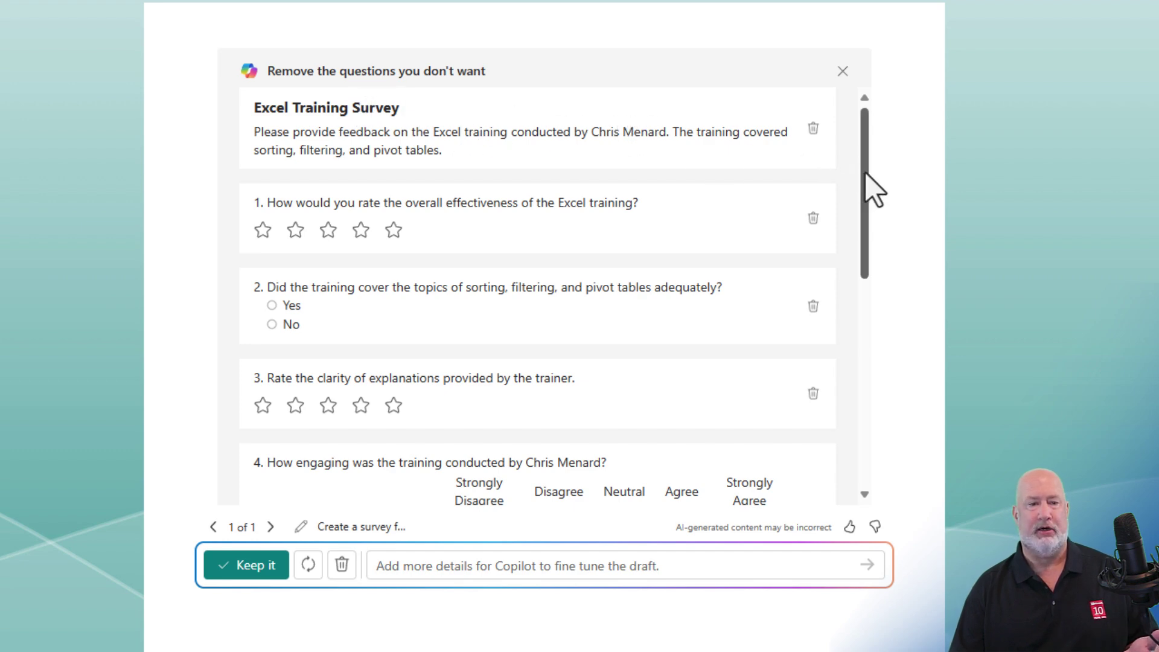
drag(866, 175, 869, 191)
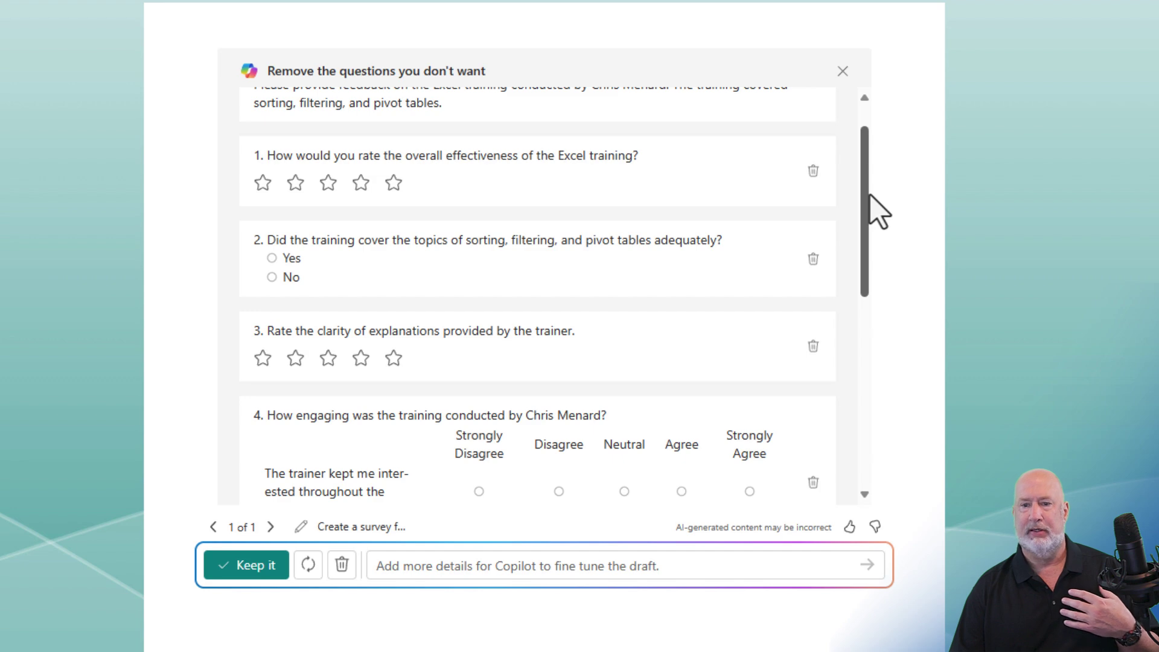
scroll(867, 212, up, 1)
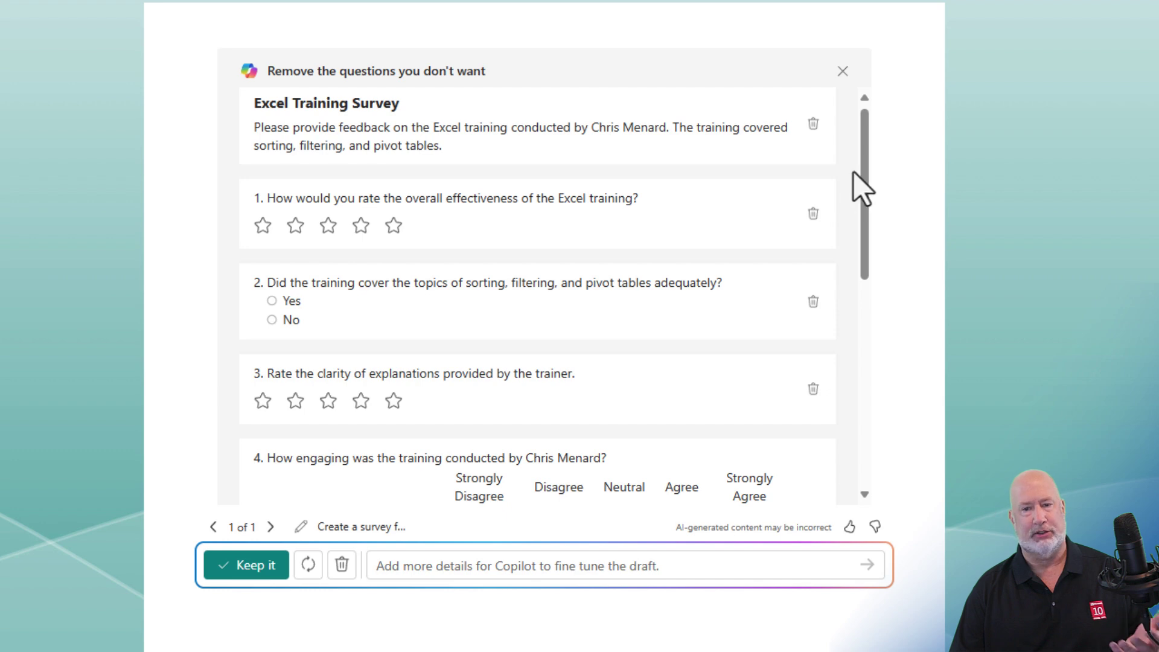
scroll(865, 186, down, 1)
drag(864, 186, 863, 260)
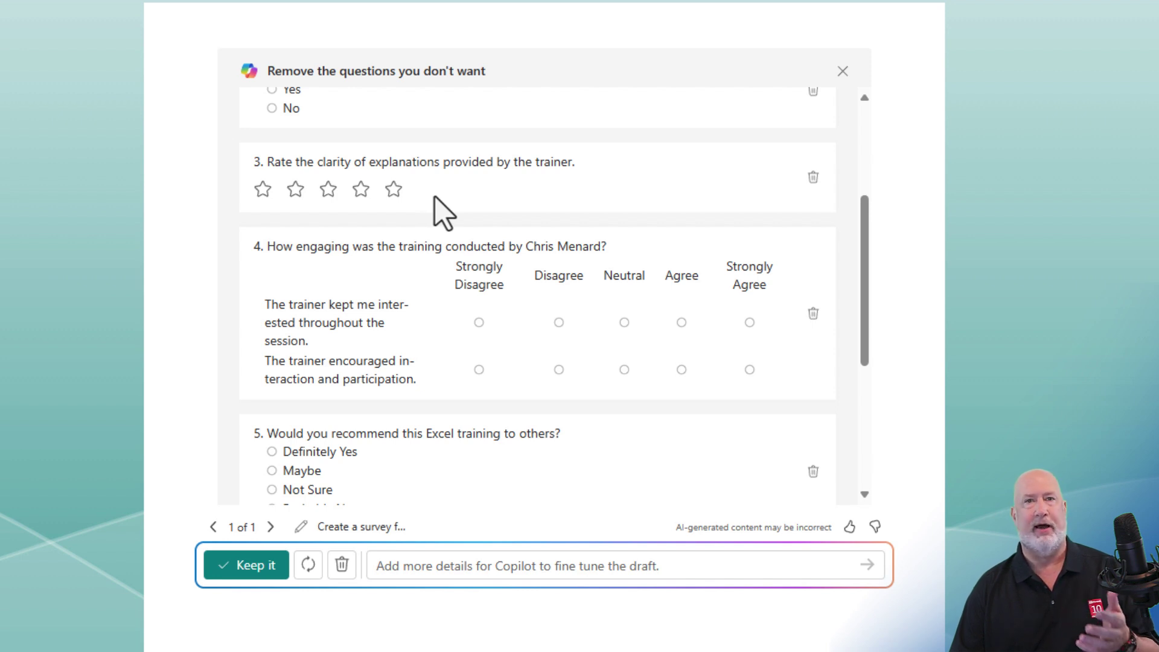
scroll(362, 254, down, 2)
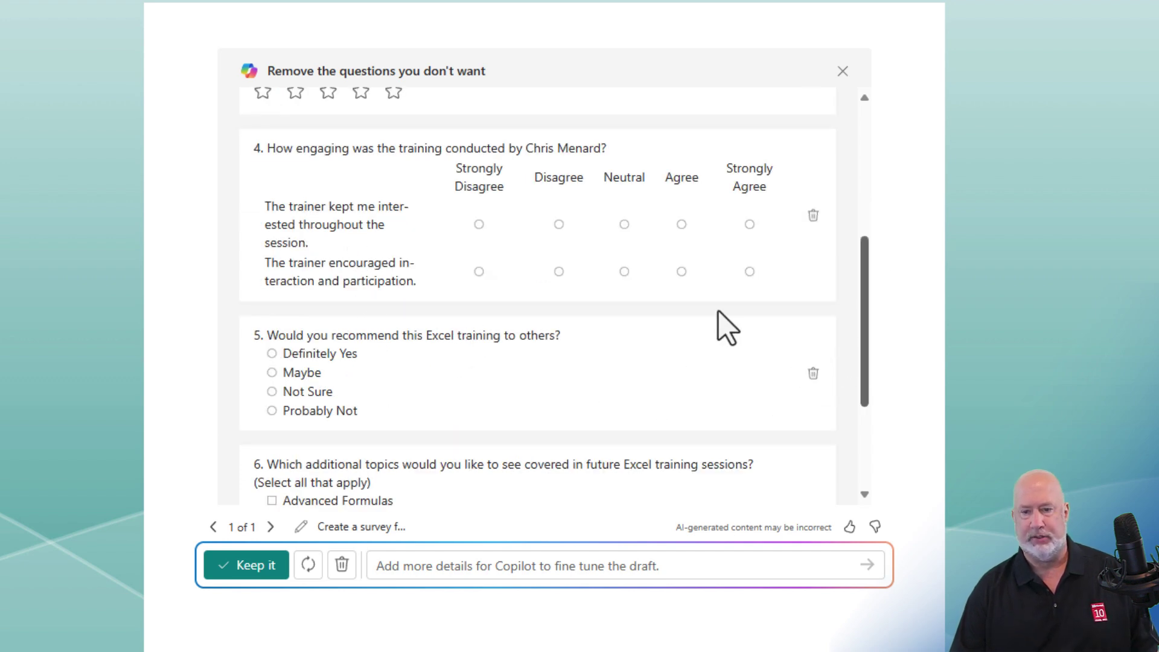
scroll(398, 265, down, 2)
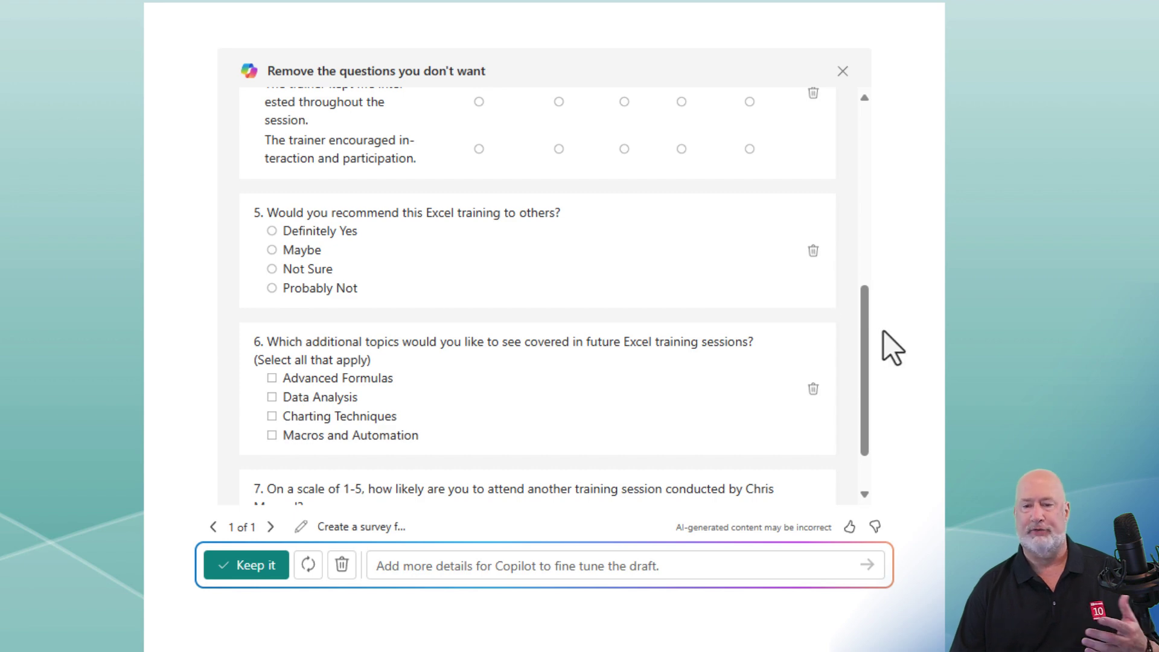
scroll(865, 372, down, 1)
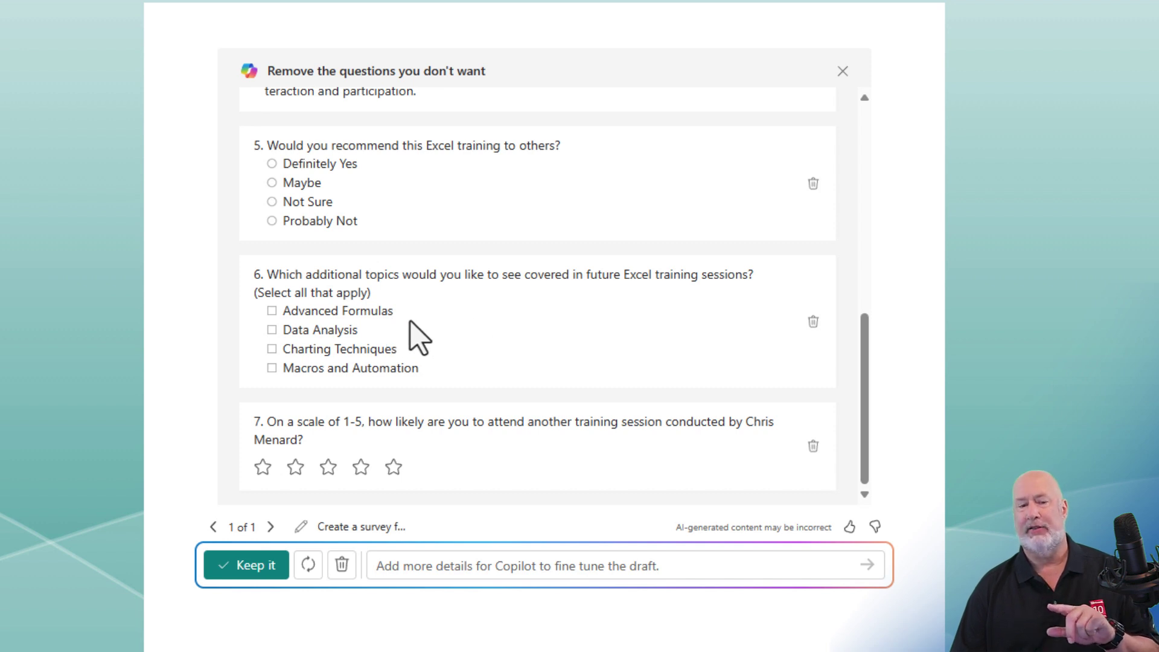
Ask Copilot to include removing duplicates among the future training topics.
click(521, 572)
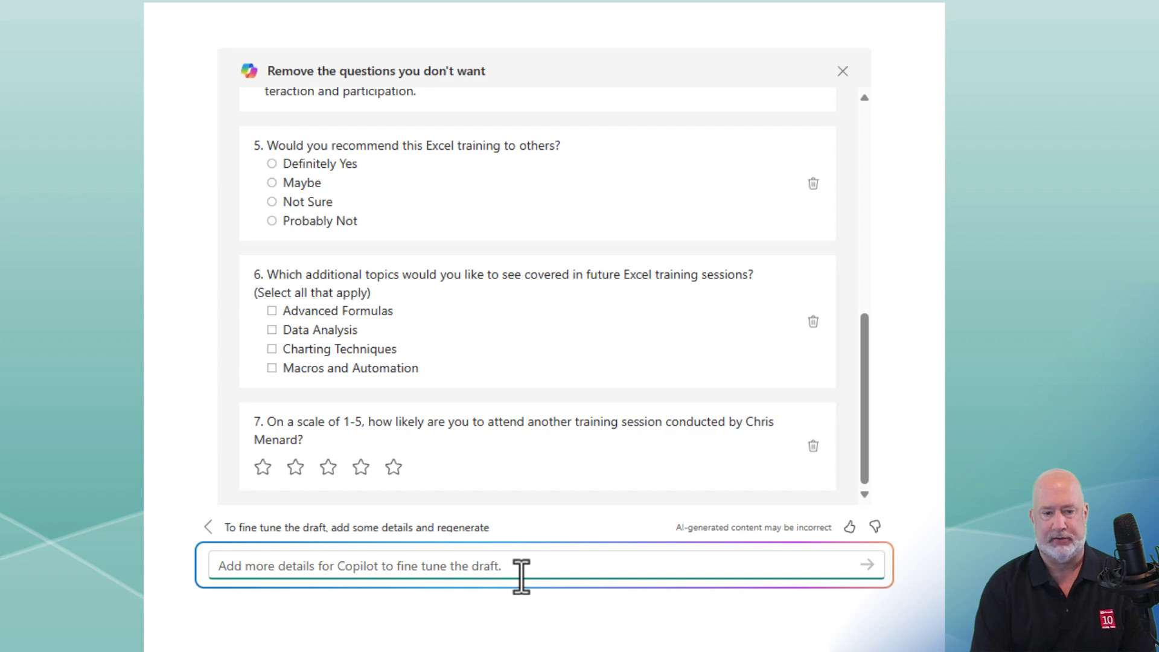
text(include )
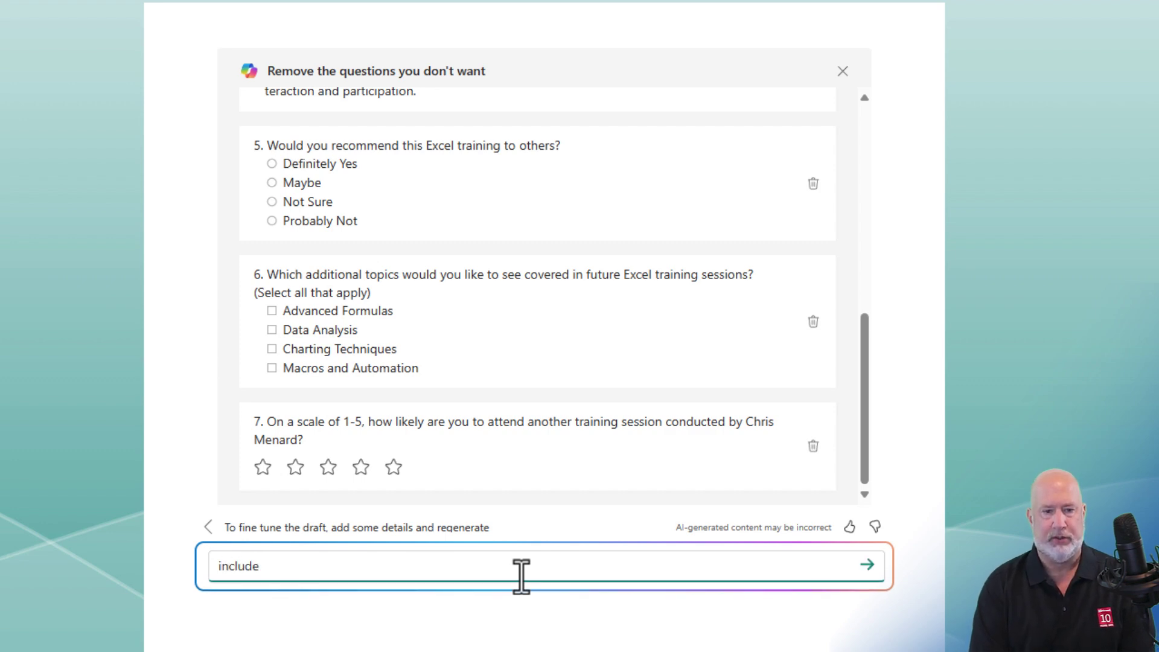
text(future training to )
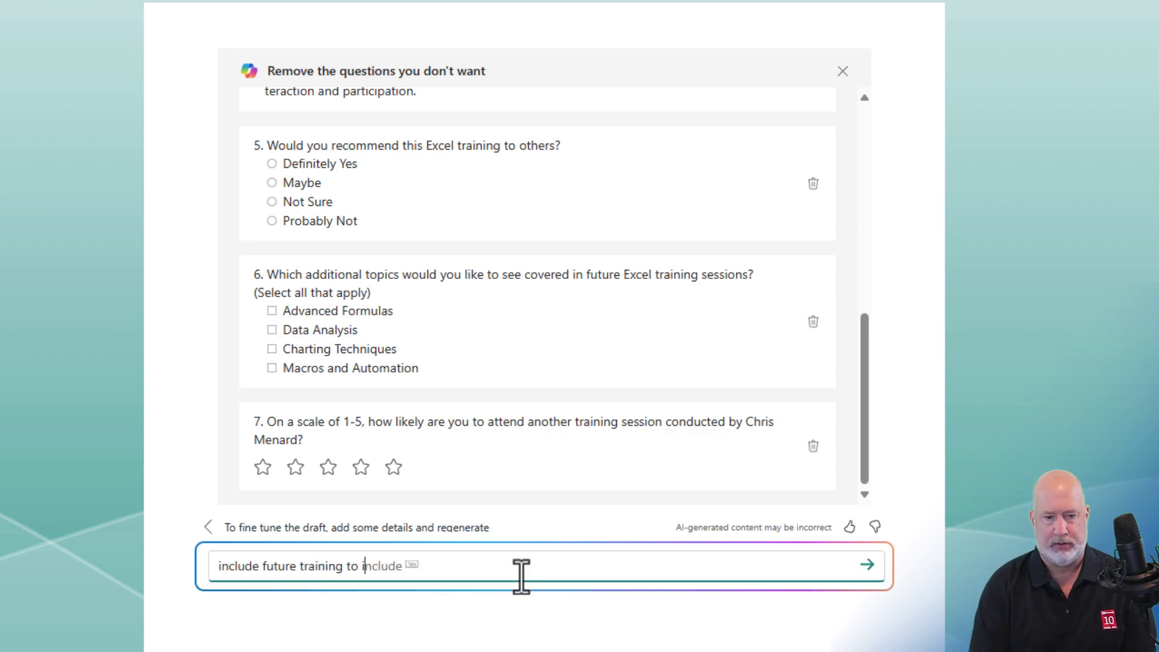
text(include removing dupl)
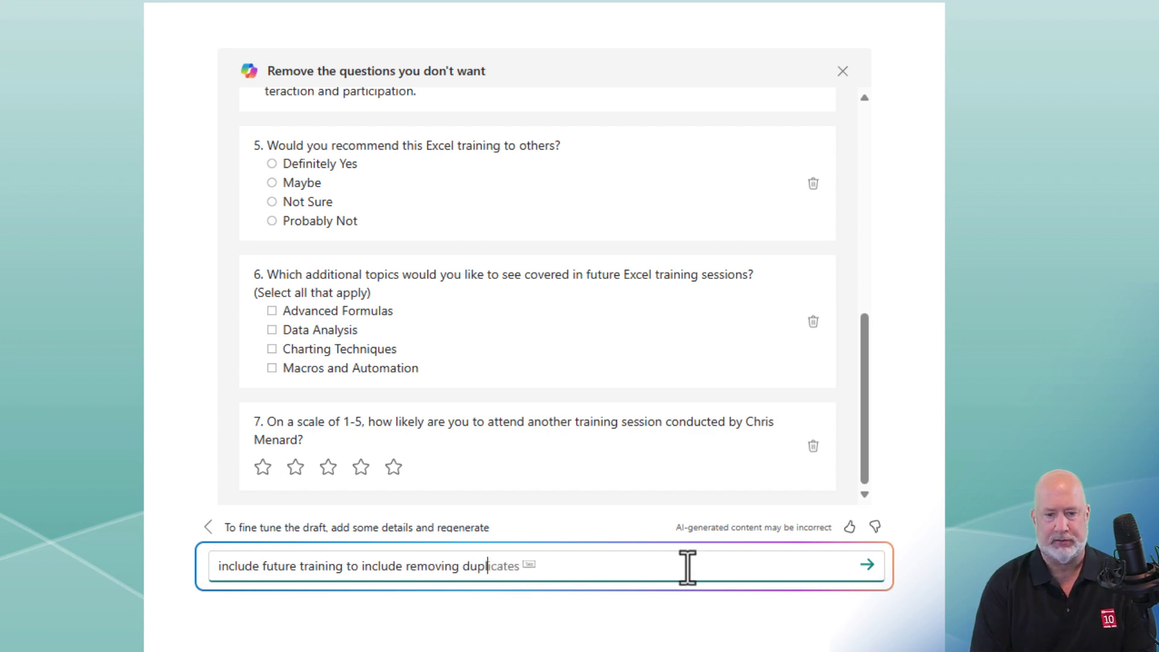
key(Tab)
click(869, 565)
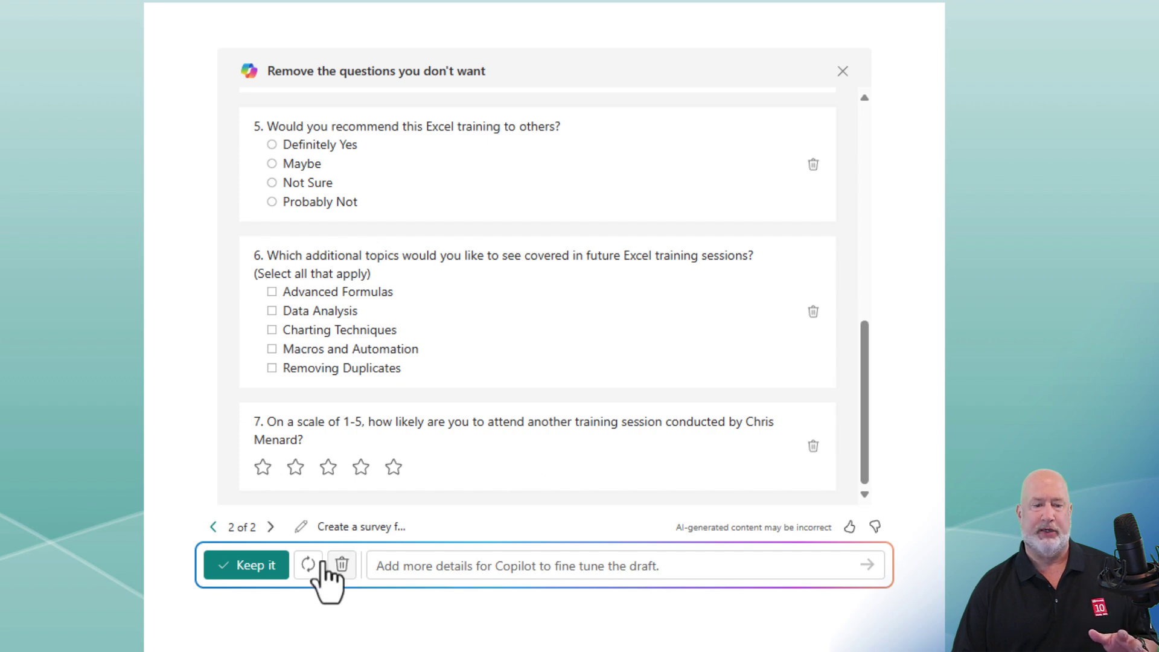
Keep Copilot's revised draft as the form.
click(256, 571)
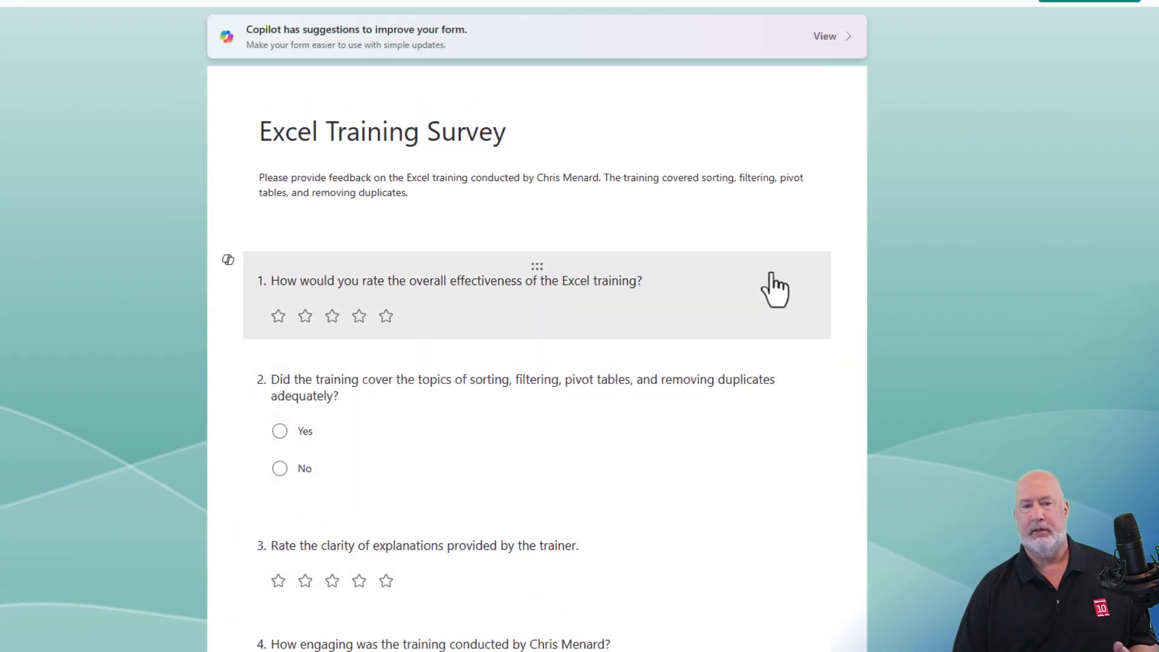
scroll(759, 258, down, 1)
scroll(755, 266, down, 3)
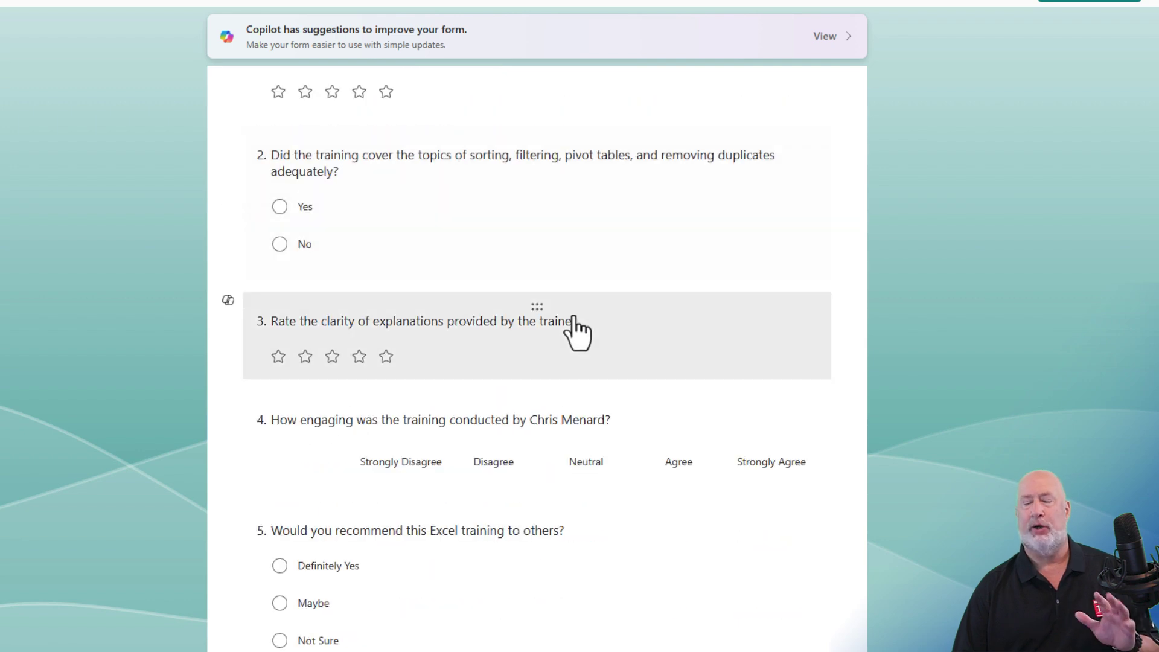
Change question 3's trainer-clarity star rating from 5 to 10 levels.
click(501, 363)
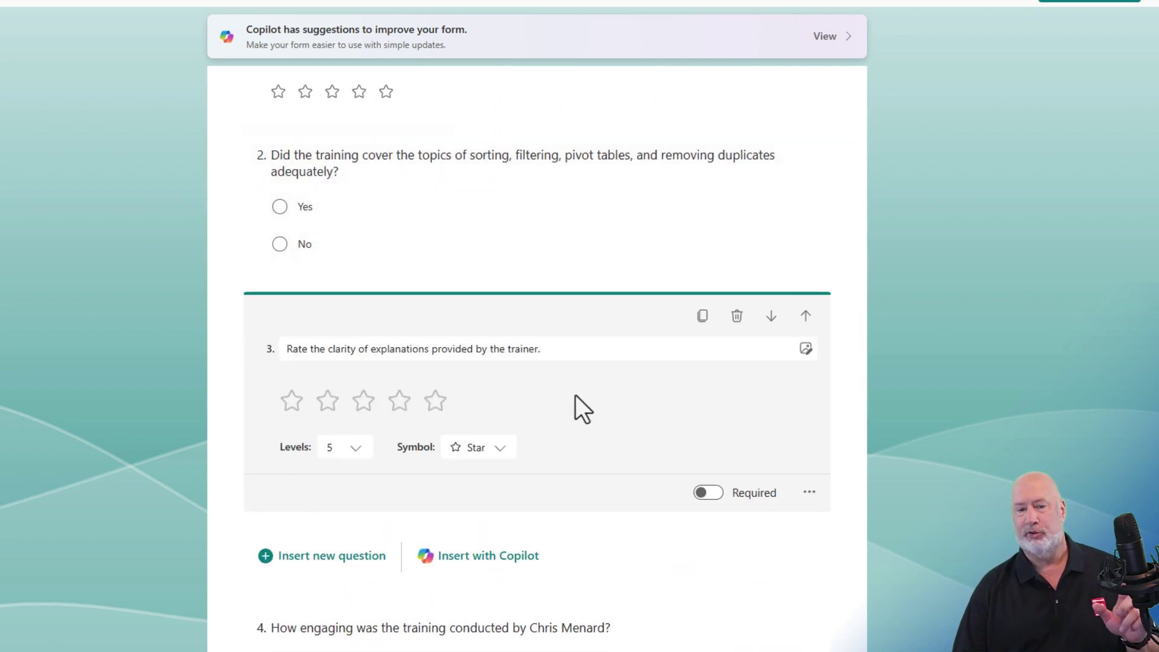
click(502, 454)
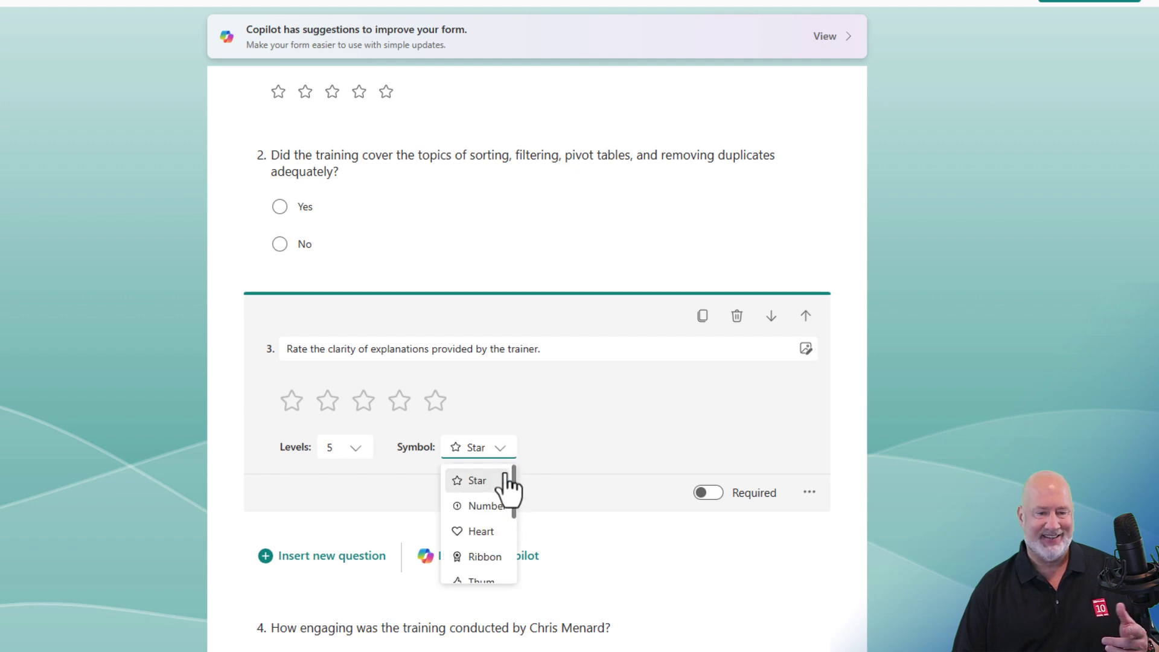
scroll(503, 547, down, 2)
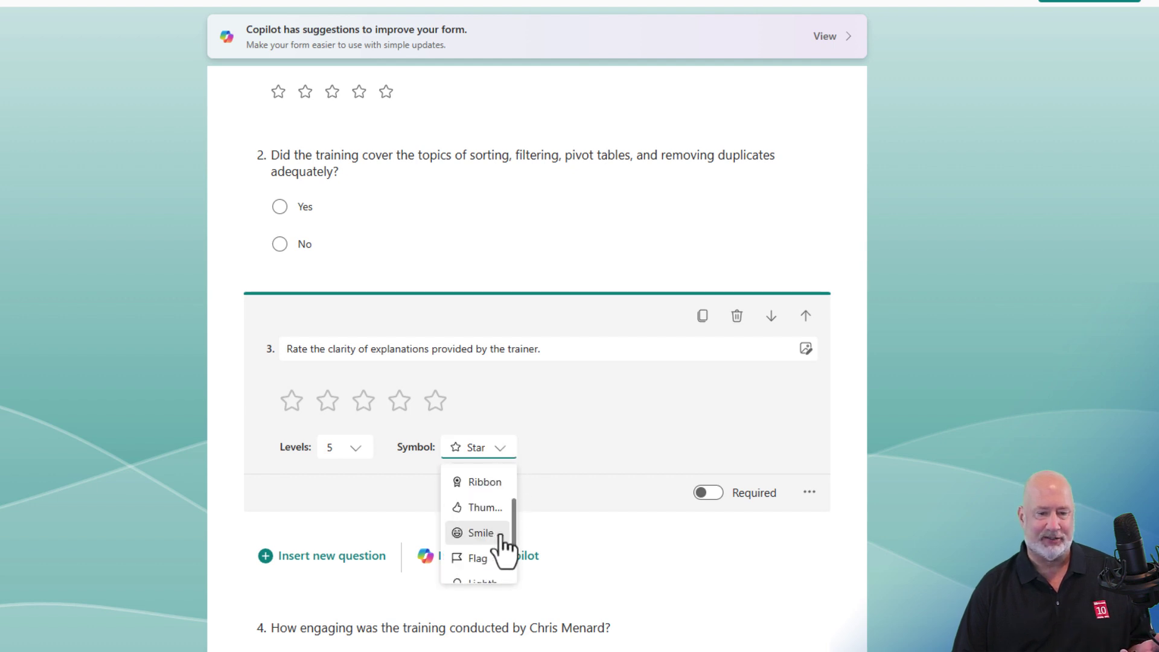
scroll(499, 558, down, 1)
scroll(489, 531, up, 3)
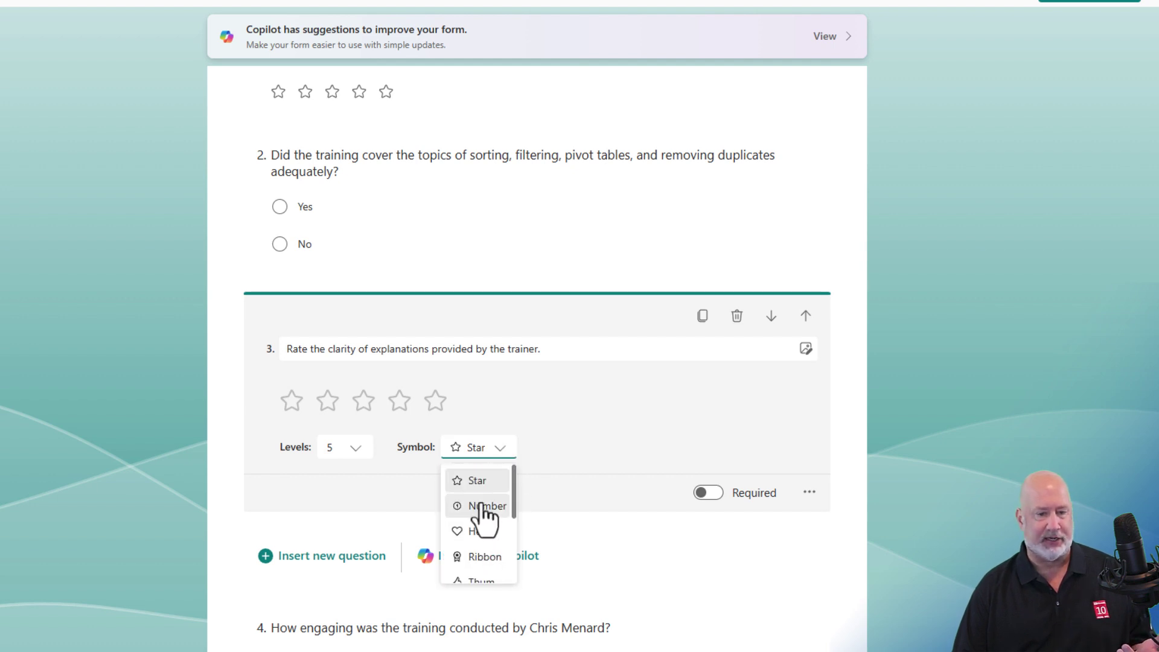
click(361, 448)
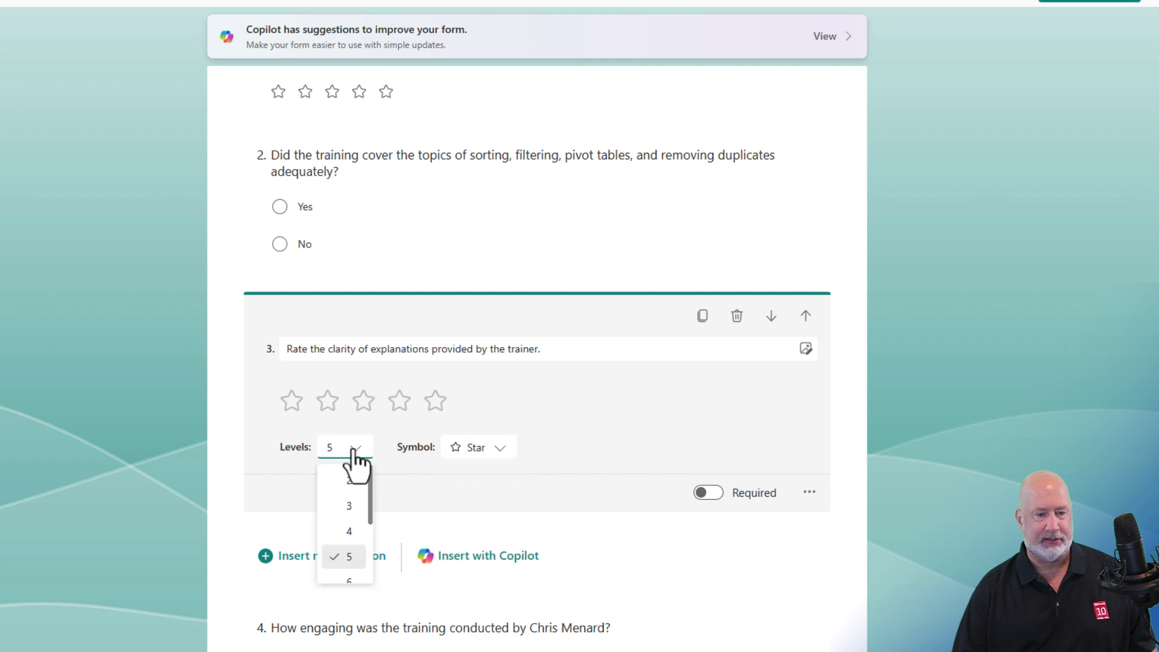
scroll(359, 547, down, 3)
click(352, 567)
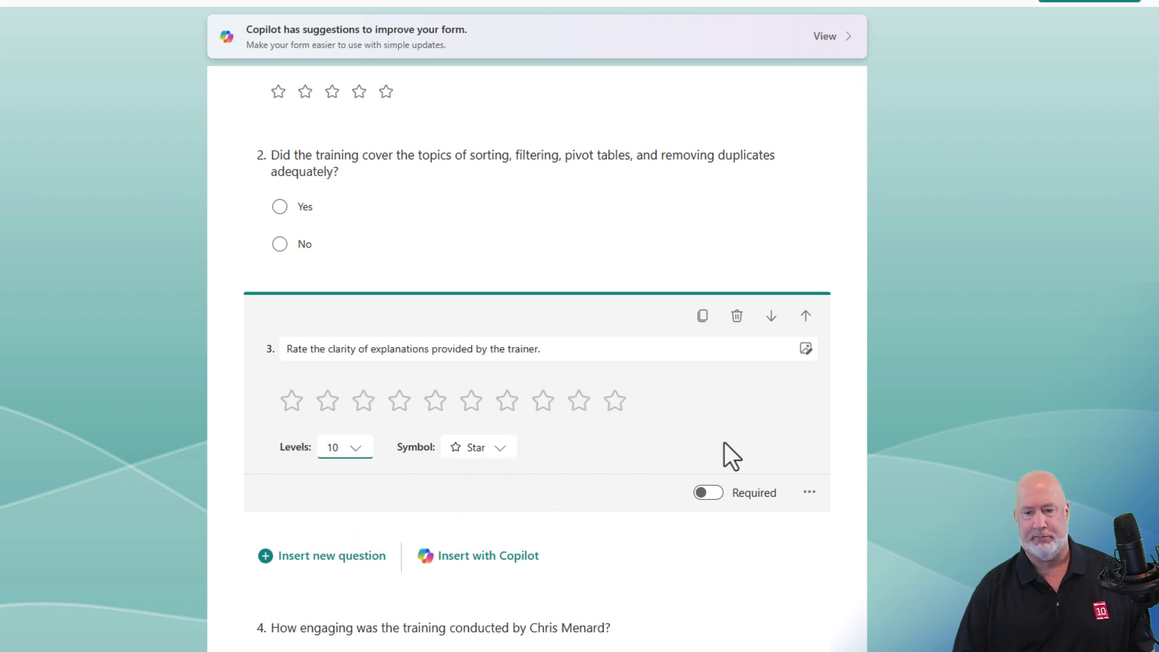